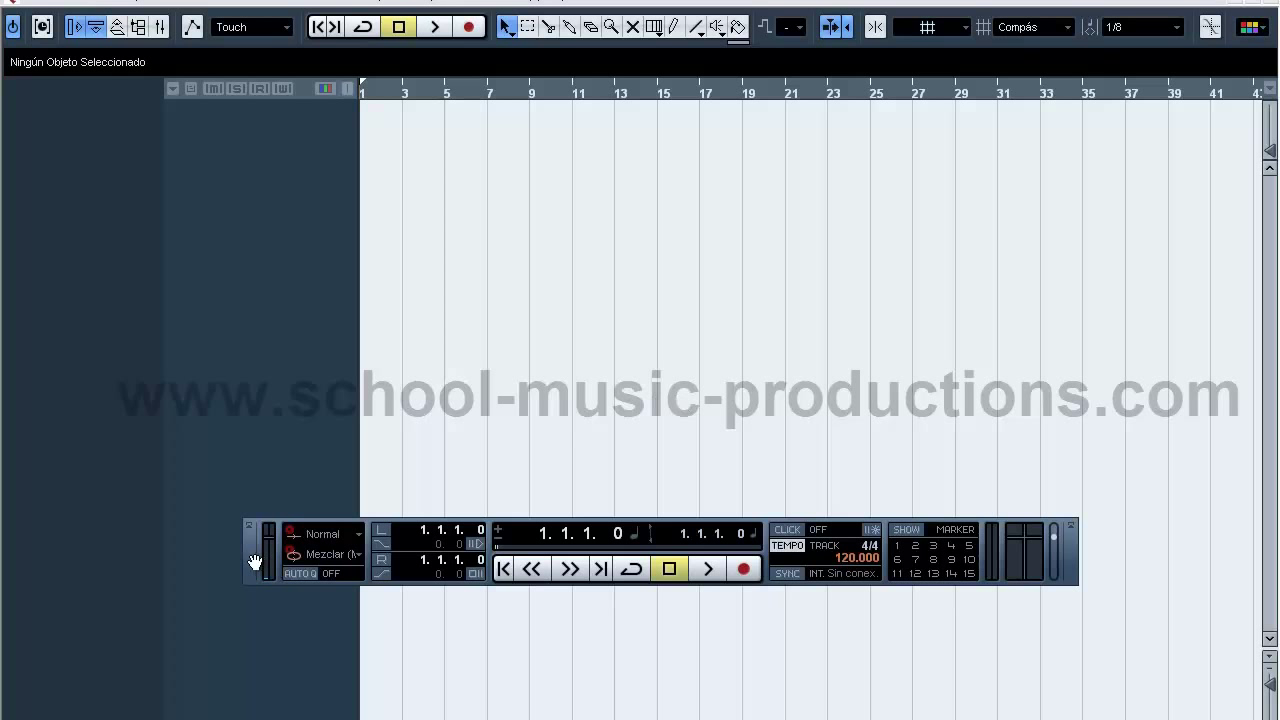
# Step: Open the device configuration and display the MIDI port settings (Ajuste de Puertos MIDI)
pyautogui.moveTo(255, 563); pyautogui.dragTo(257, 550)
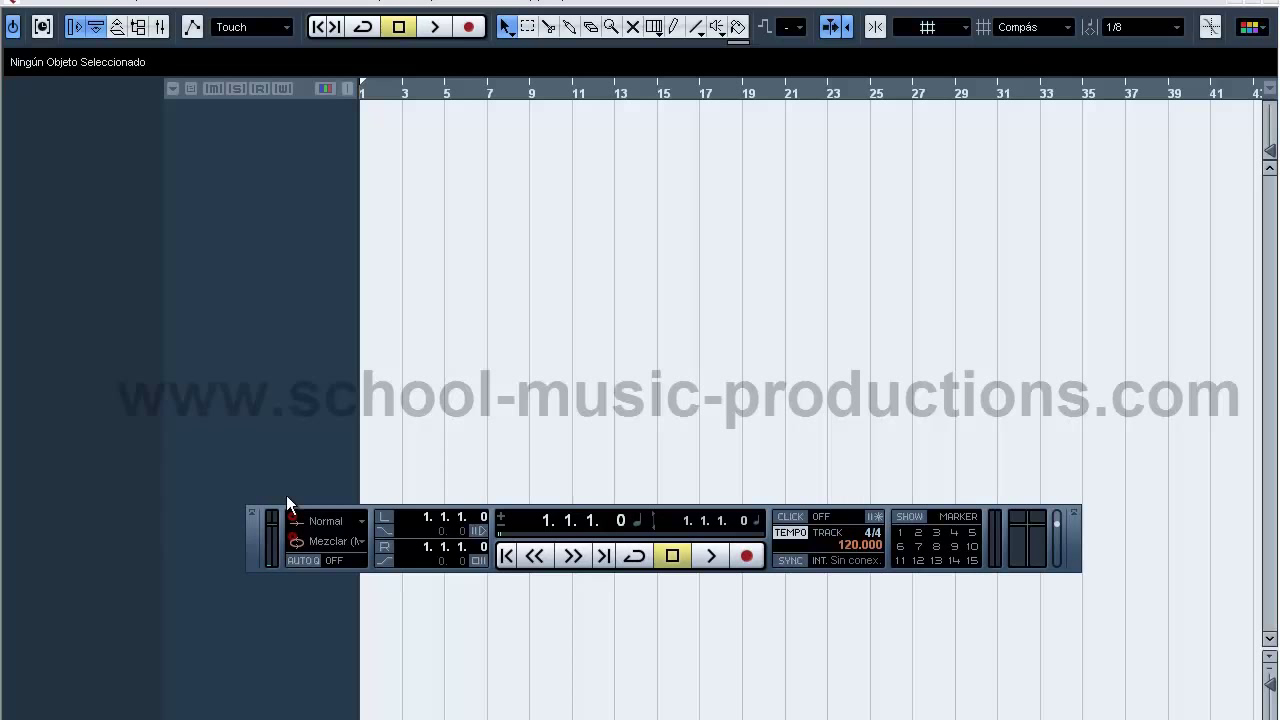
pyautogui.click(460, 3)
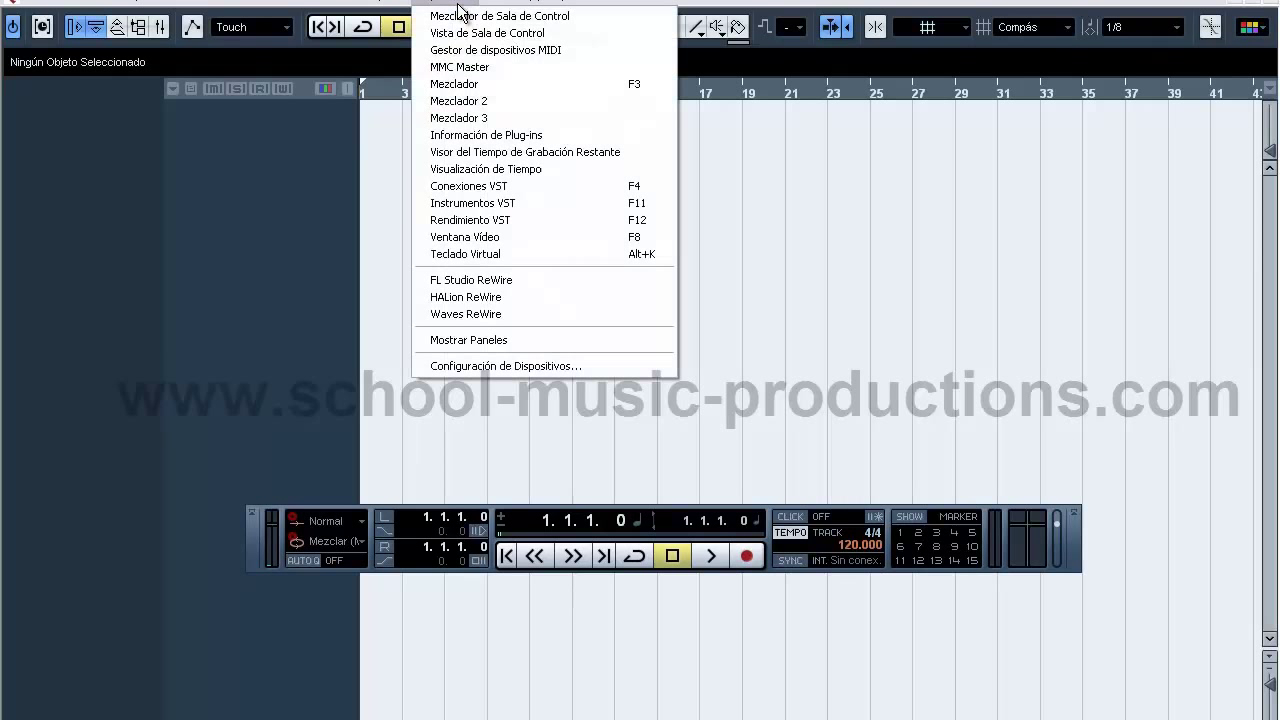
pyautogui.click(499, 366)
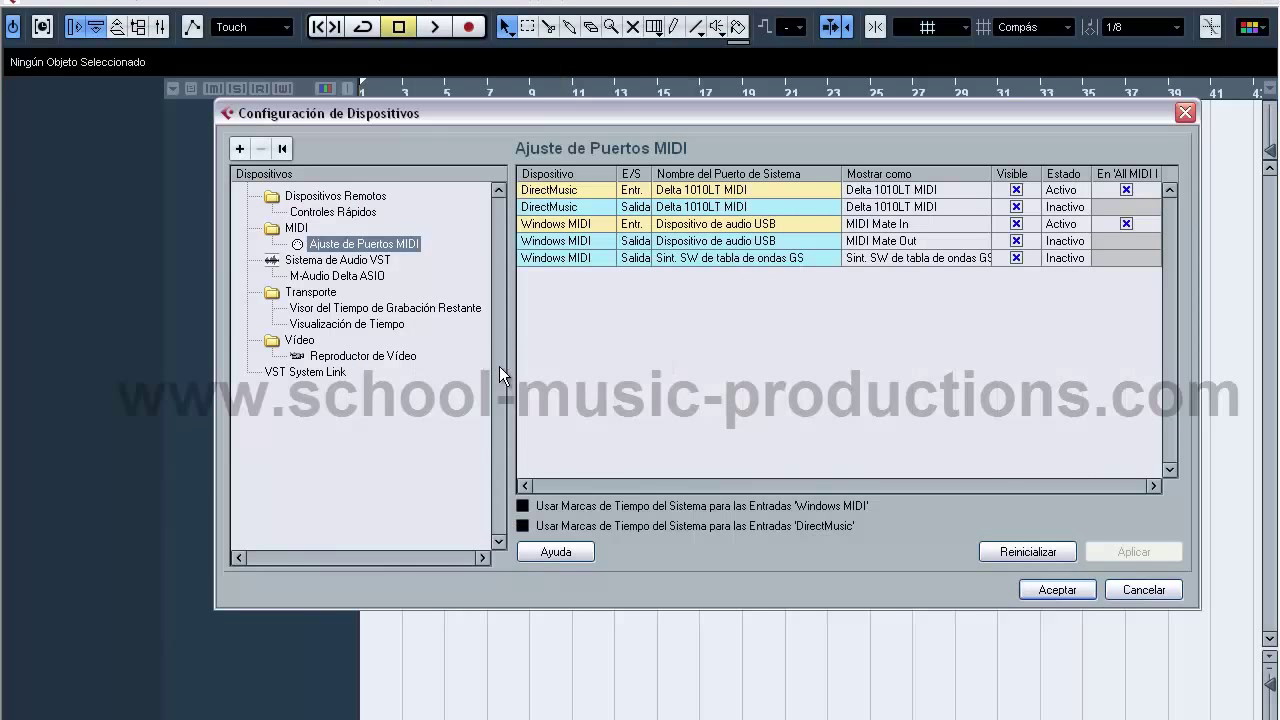
pyautogui.click(320, 201)
pyautogui.click(320, 213)
pyautogui.click(297, 229)
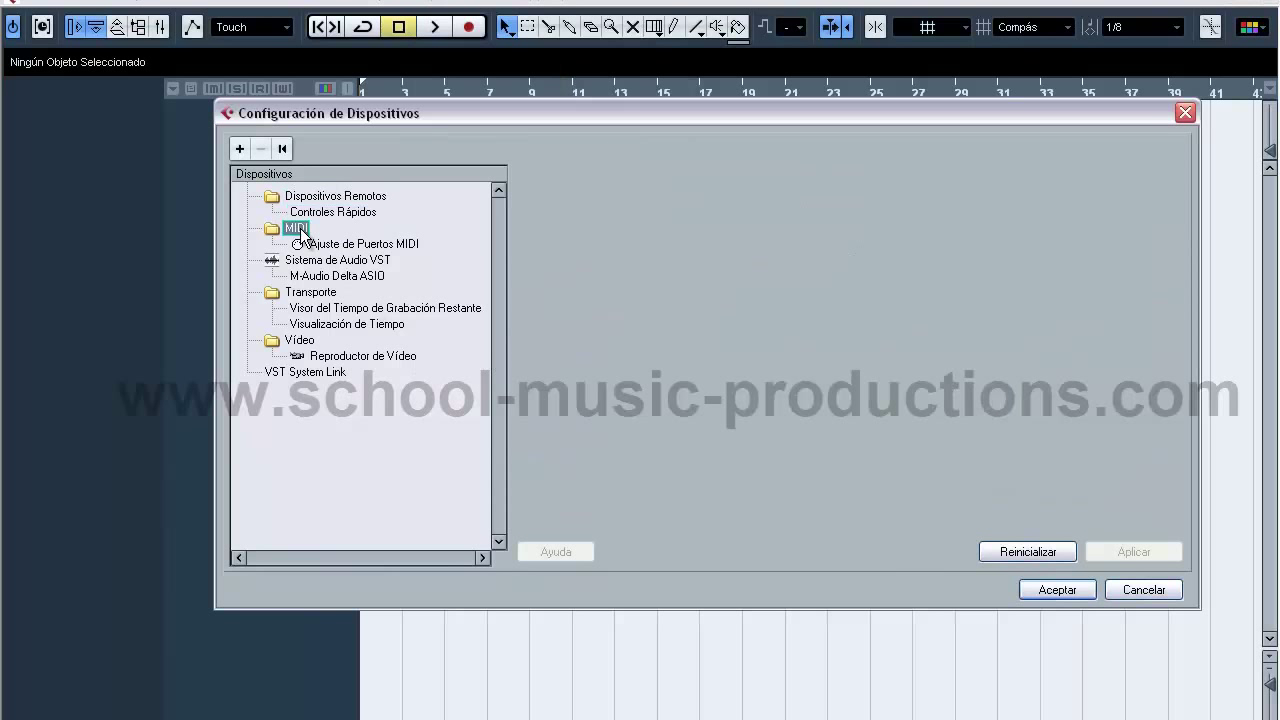
pyautogui.click(305, 246)
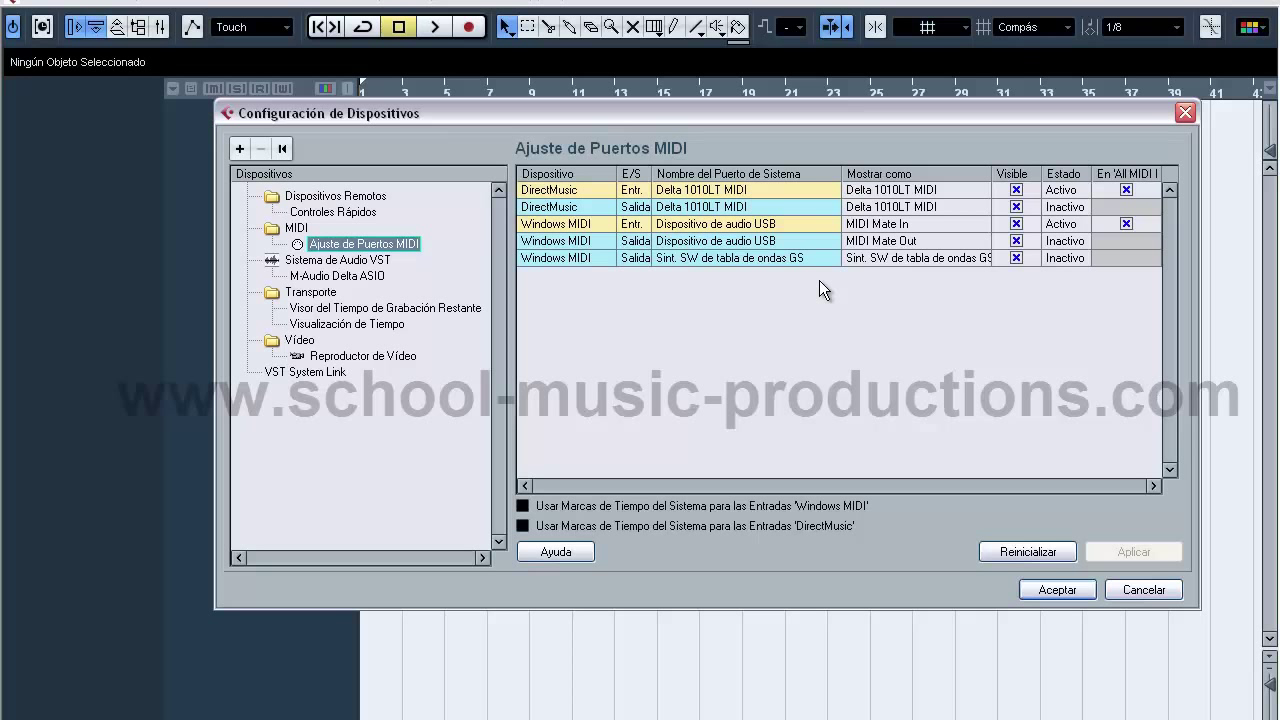
# Step: Examine the display names of the Delta 1010LT and MIDI Mate ports, and accept the device configuration
pyautogui.moveTo(778, 116); pyautogui.dragTo(776, 134)
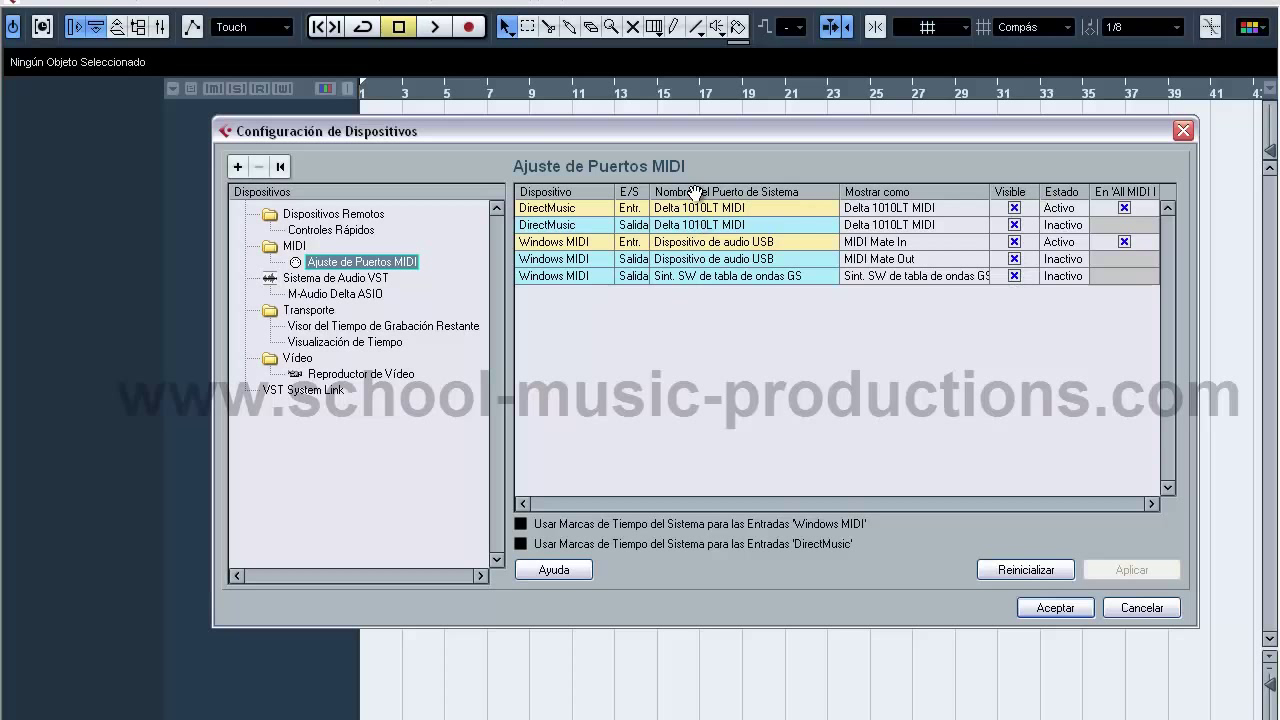
pyautogui.click(892, 209)
pyautogui.click(886, 225)
pyautogui.click(882, 243)
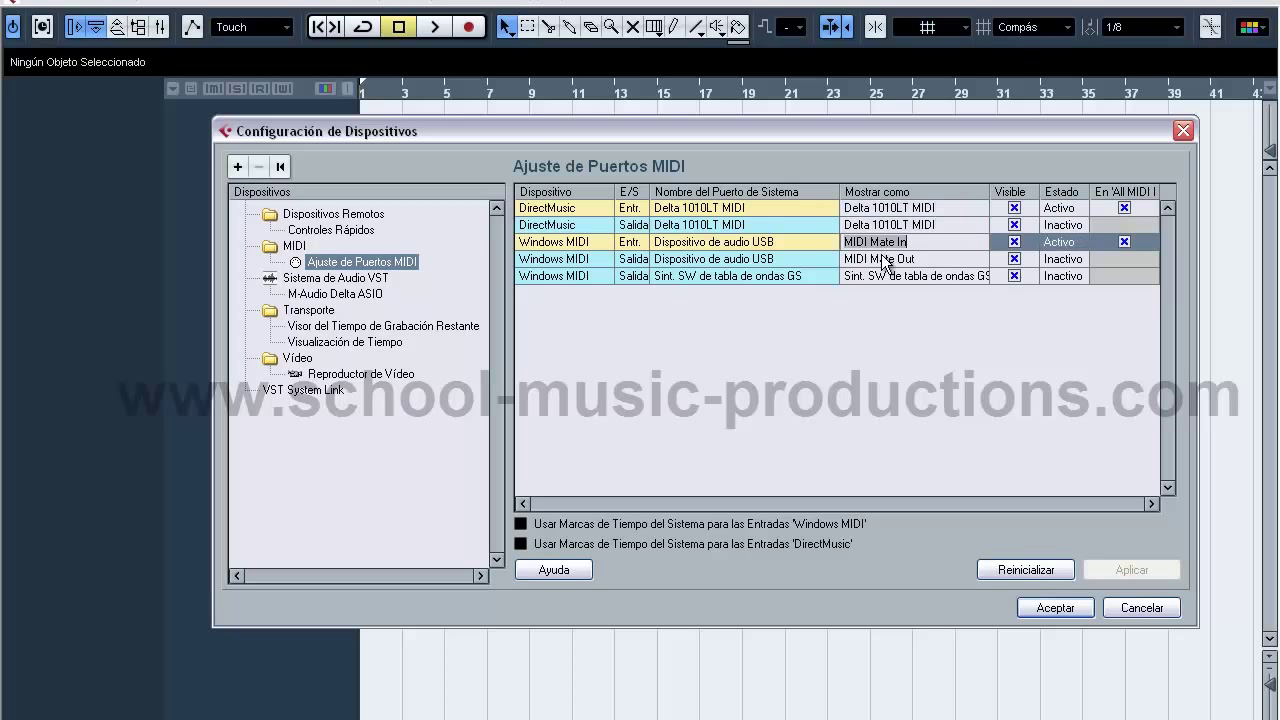
pyautogui.click(881, 257)
pyautogui.click(882, 243)
pyautogui.click(881, 257)
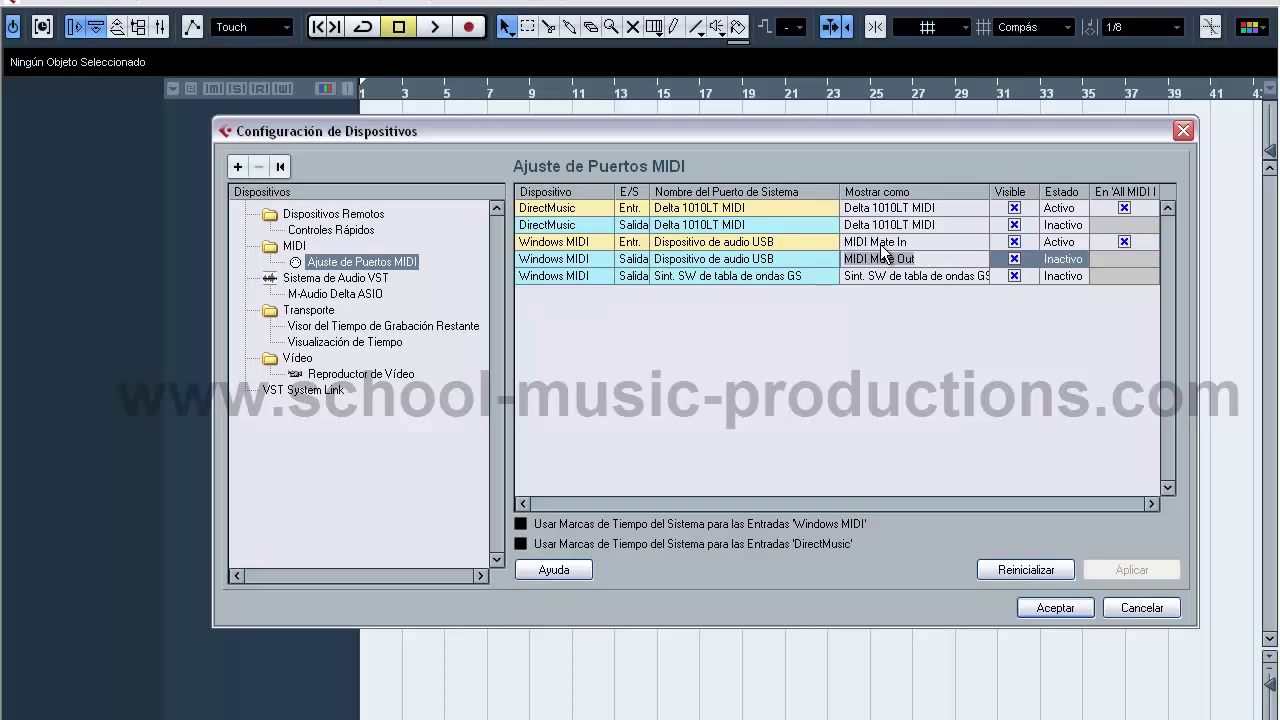
pyautogui.click(882, 243)
pyautogui.click(880, 260)
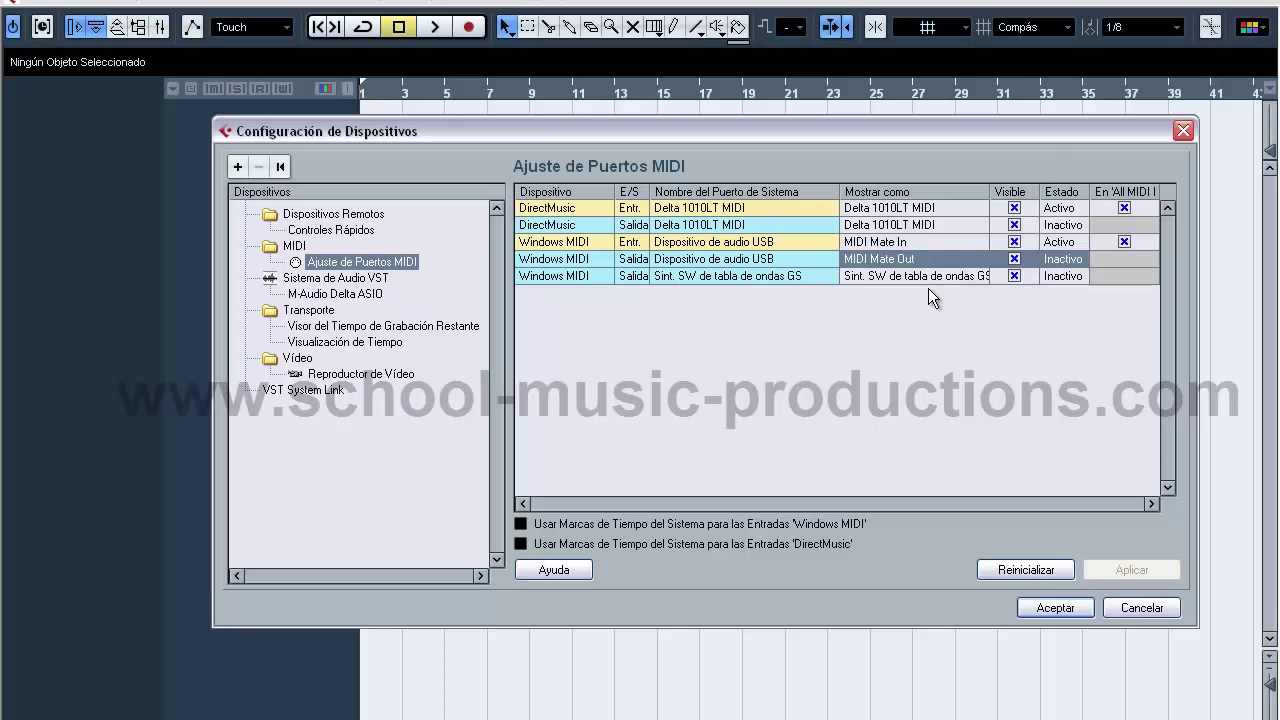
pyautogui.click(1057, 608)
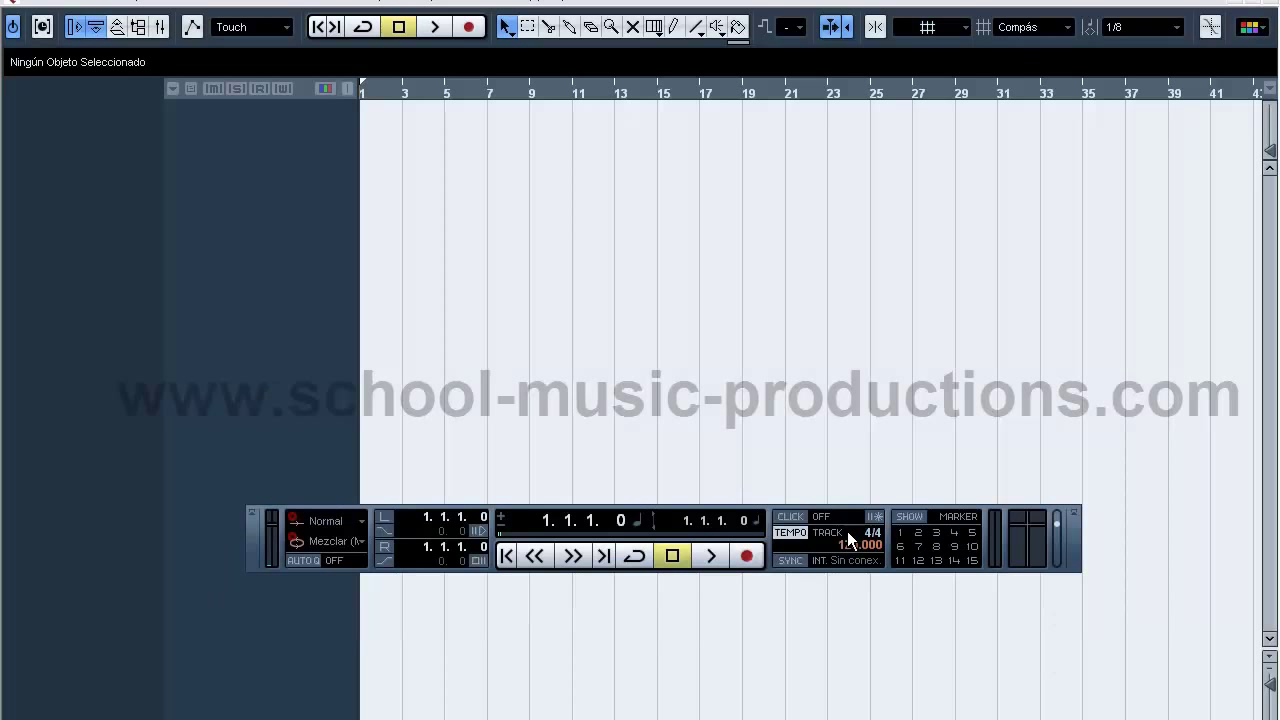
# Step: Reposition the transport bar over the project window, toggling its display off and back on
pyautogui.moveTo(251, 557); pyautogui.dragTo(260, 517)
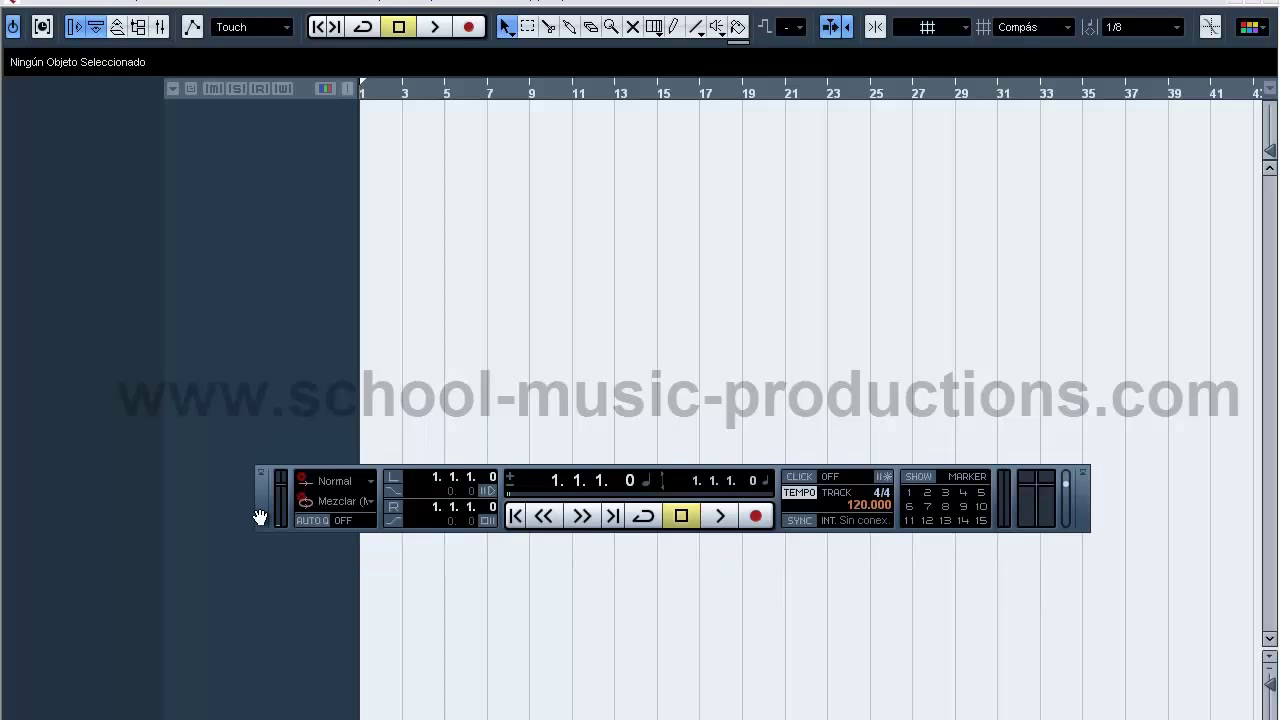
pyautogui.moveTo(259, 517); pyautogui.dragTo(268, 538)
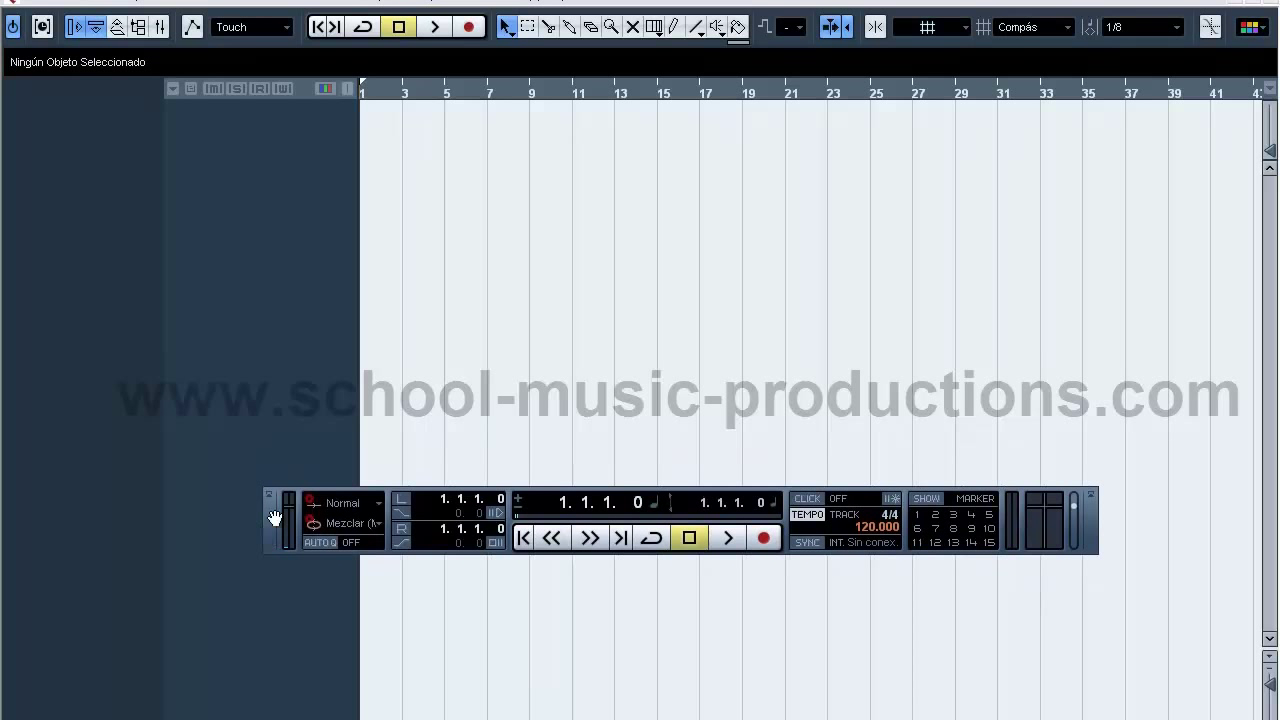
pyautogui.click(400, 8)
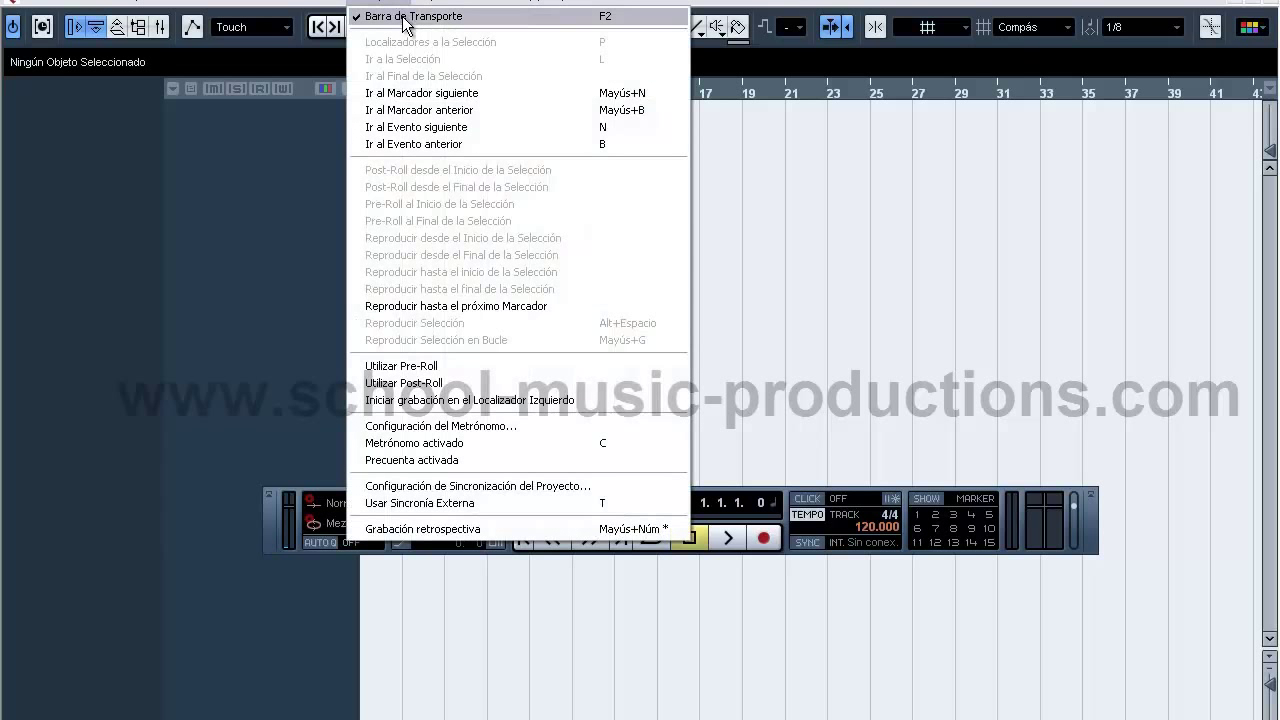
pyautogui.click(404, 16)
pyautogui.click(400, 8)
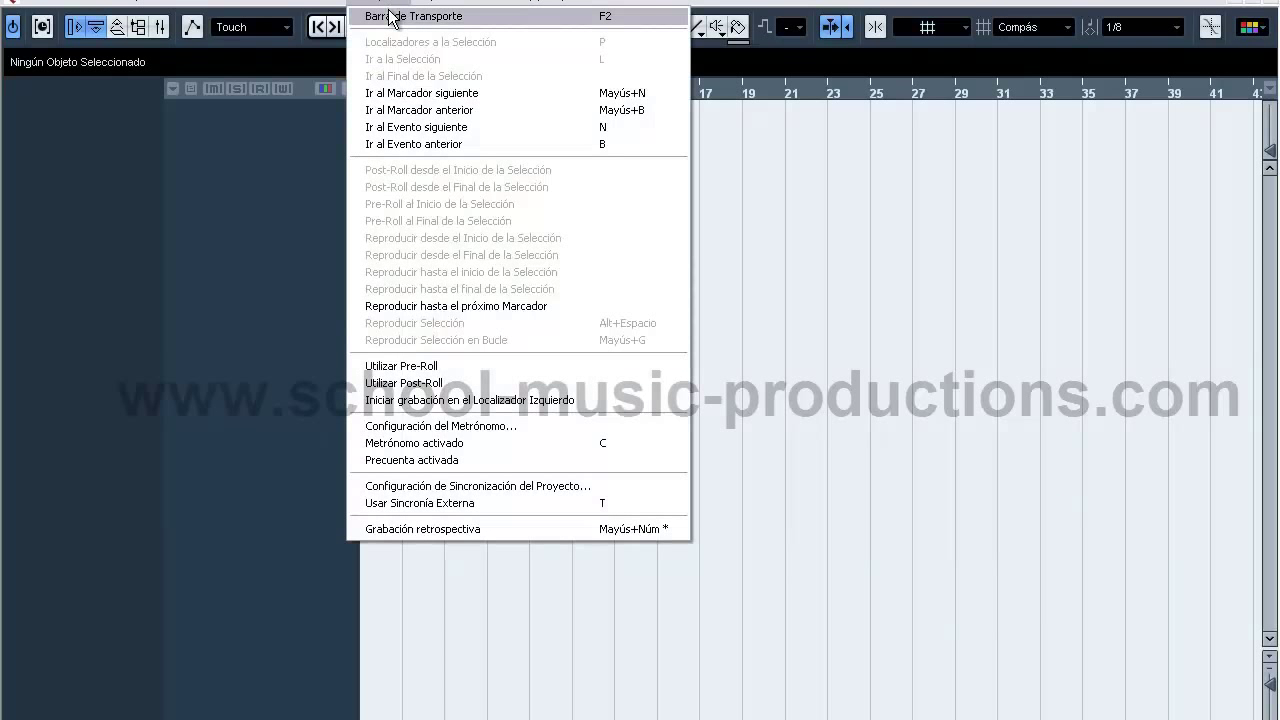
pyautogui.click(400, 16)
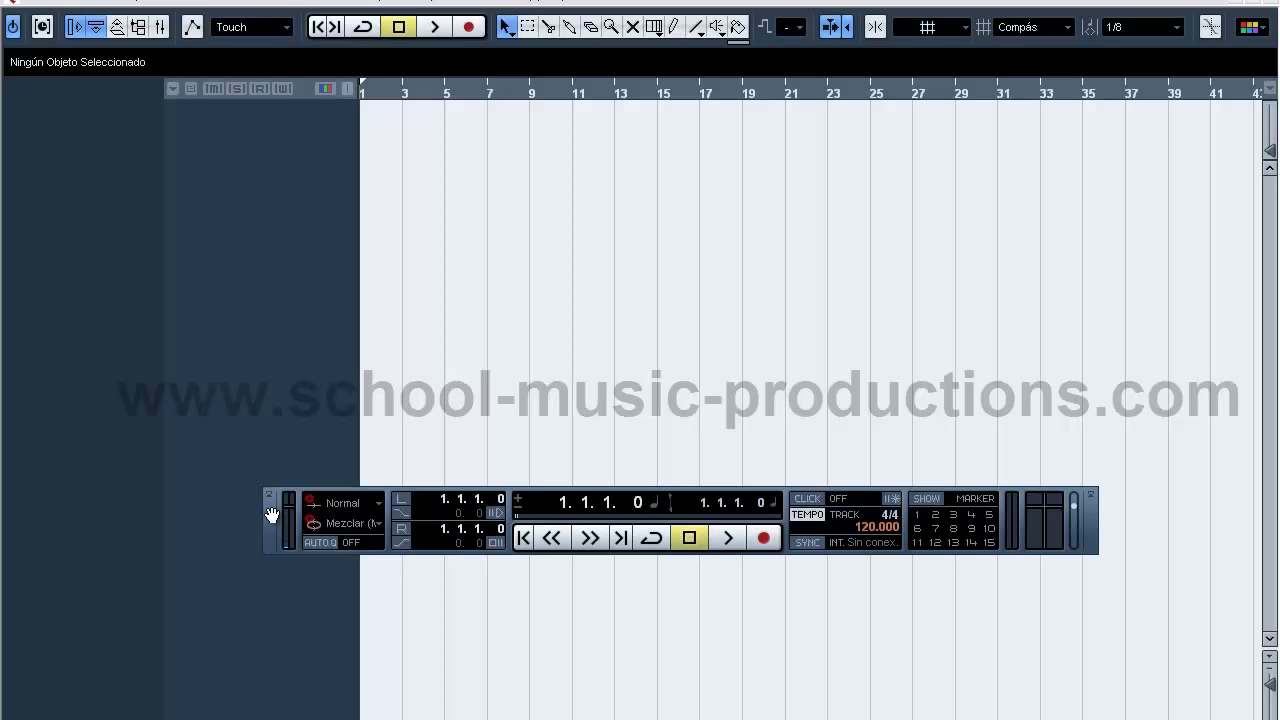
pyautogui.moveTo(271, 513); pyautogui.dragTo(270, 527)
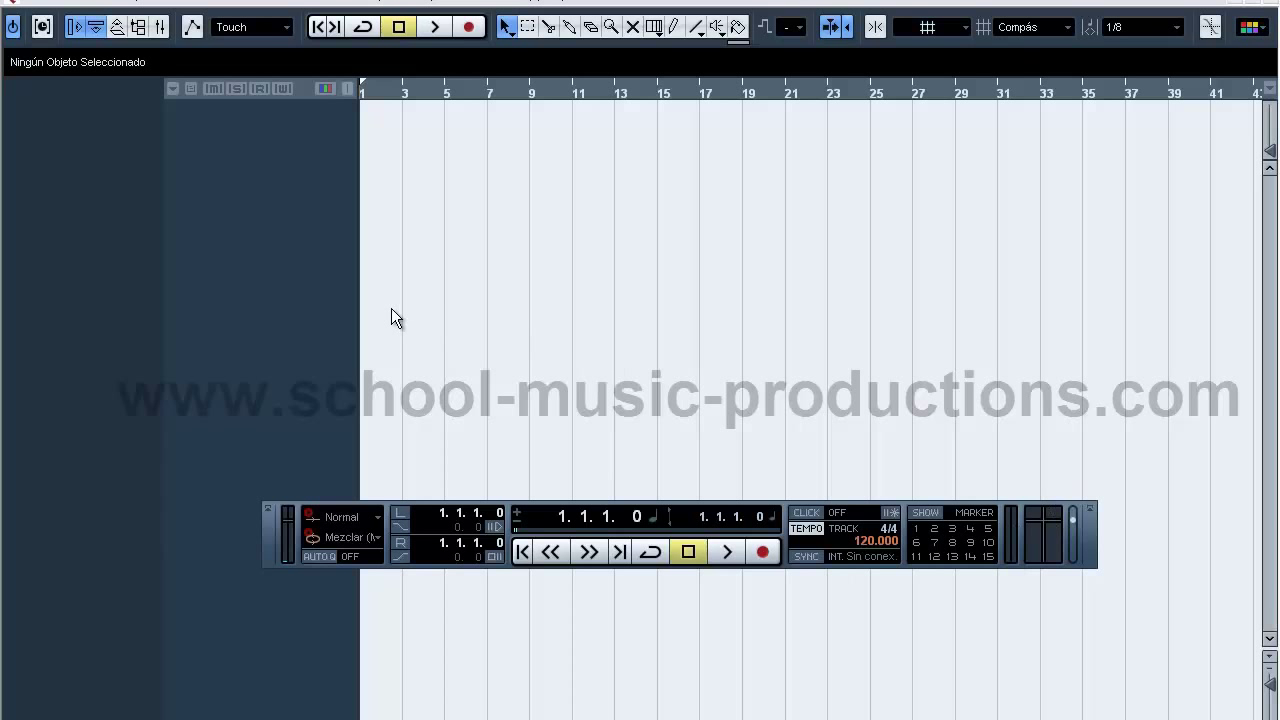
# Step: Add one MIDI track to the project and set its MIDI input to Delta 1010LT MIDI
pyautogui.rightClick(242, 185)
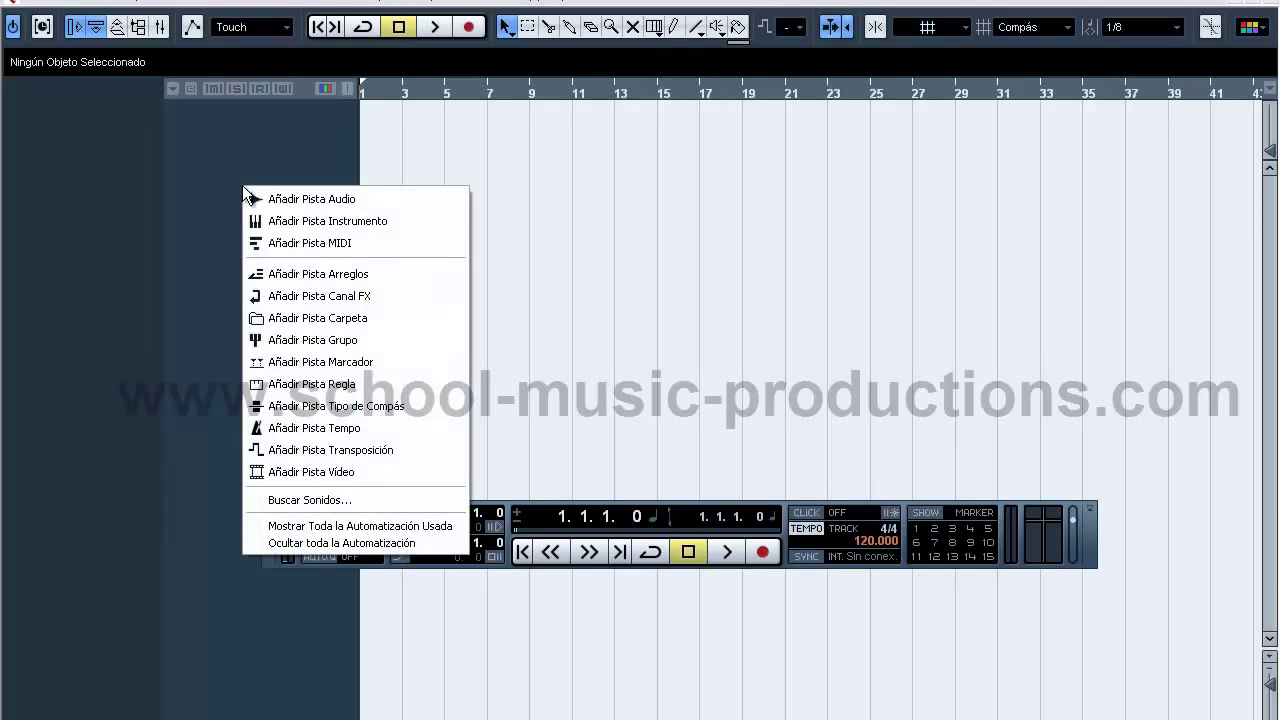
pyautogui.click(299, 243)
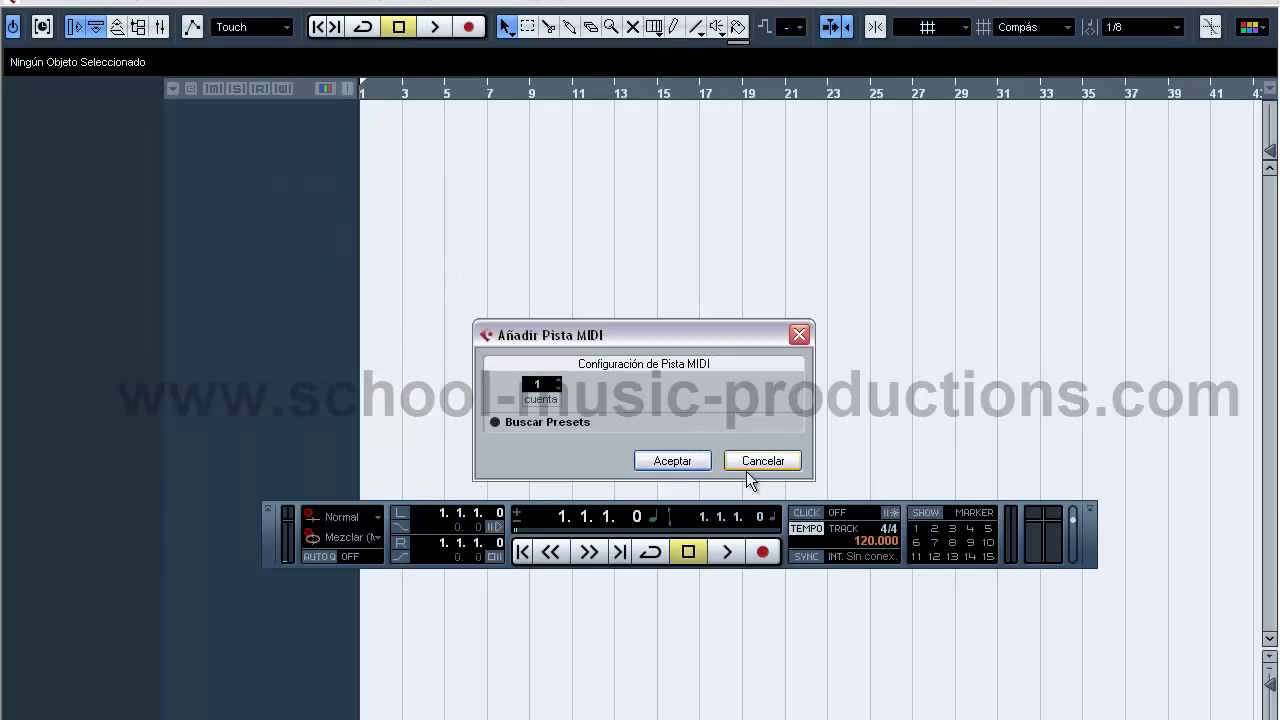
pyautogui.click(652, 457)
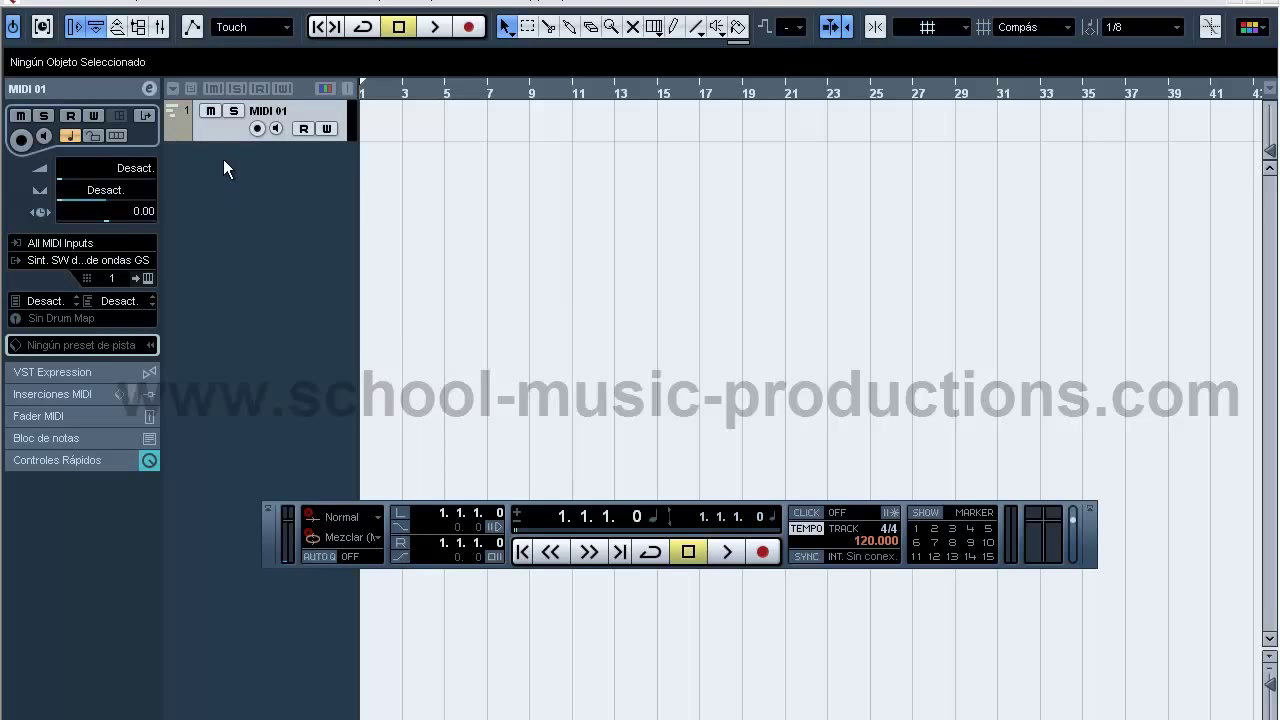
pyautogui.click(115, 243)
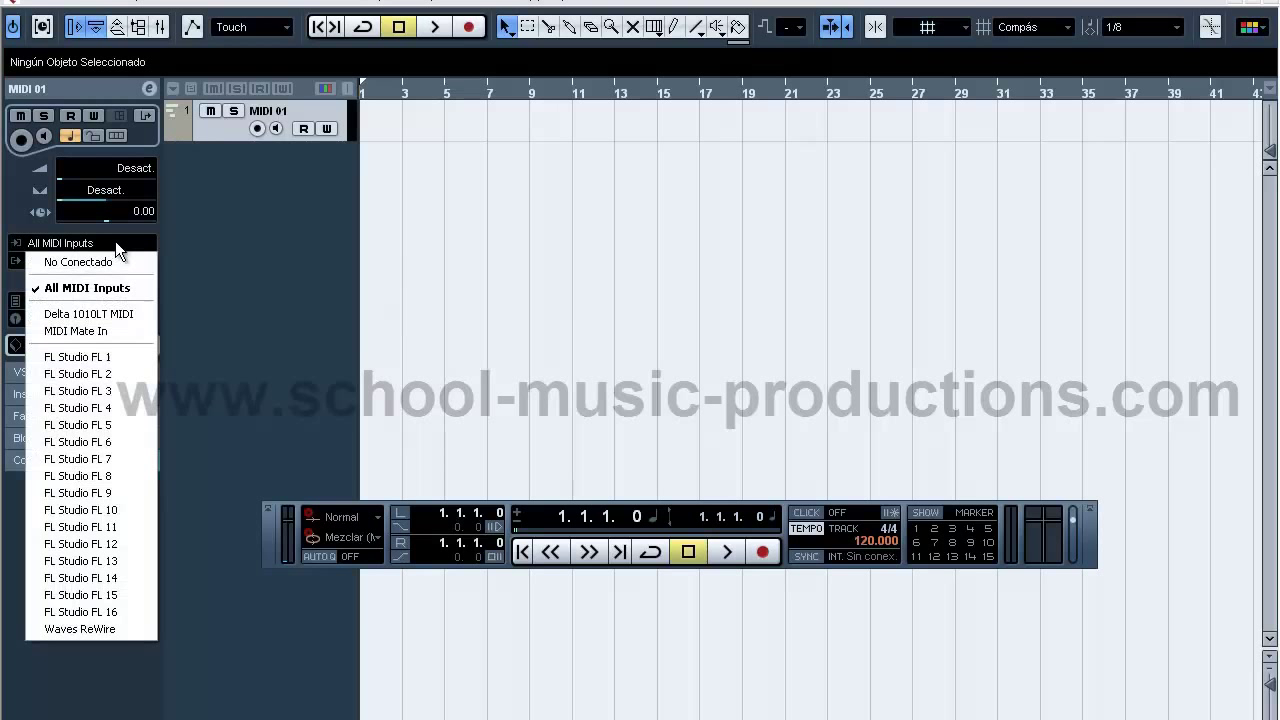
pyautogui.click(106, 313)
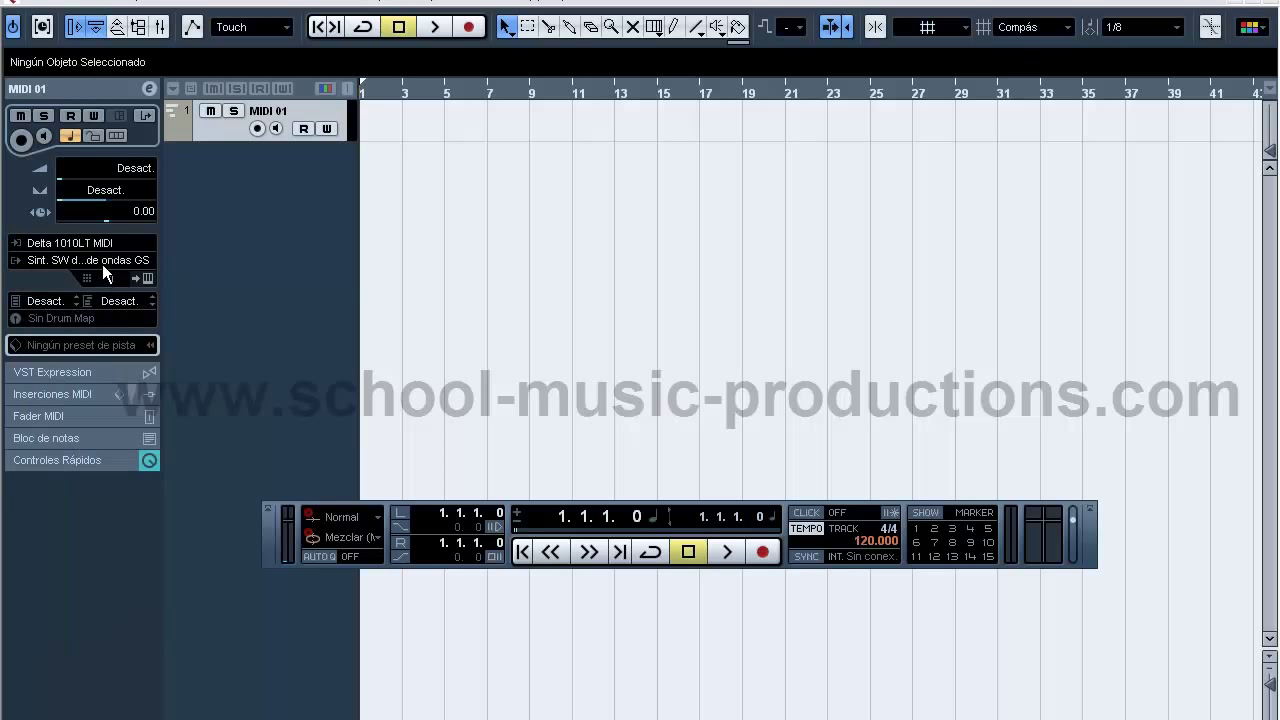
pyautogui.click(214, 117)
pyautogui.click(214, 117)
pyautogui.click(276, 131)
pyautogui.click(275, 128)
# Step: Delete the selected MIDI track from the project
pyautogui.rightClick(234, 133)
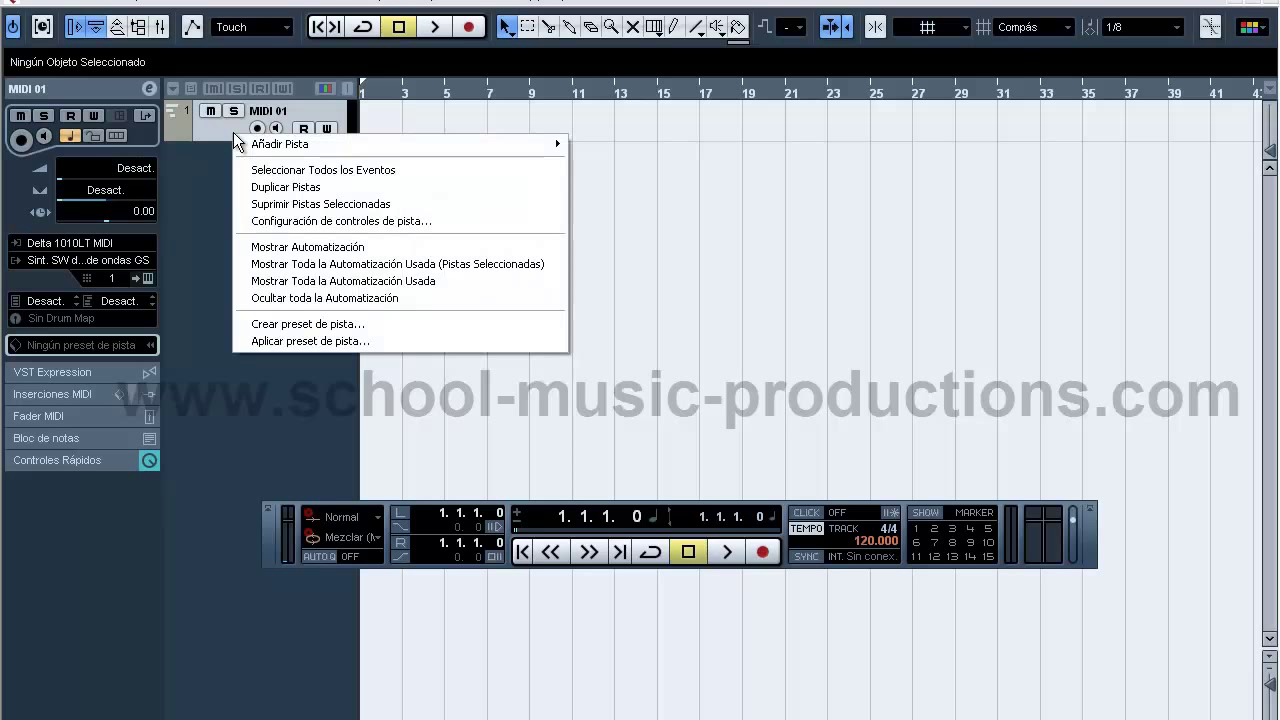
pyautogui.click(265, 203)
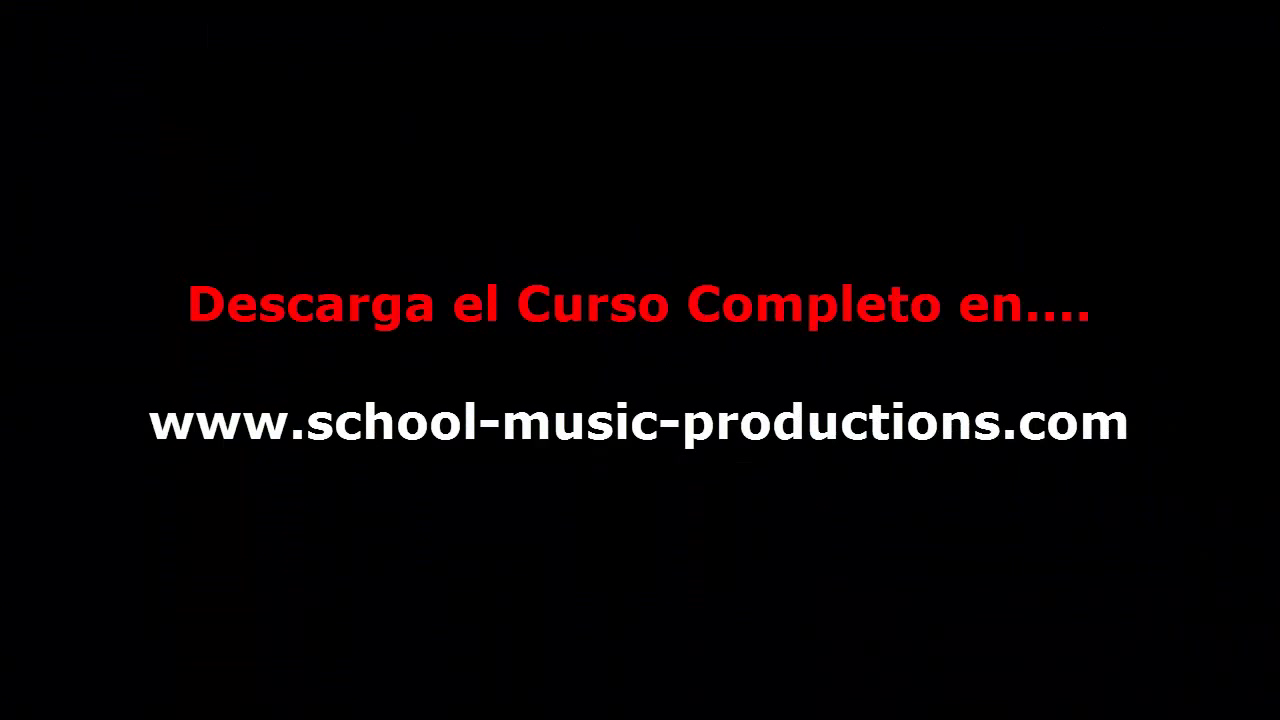